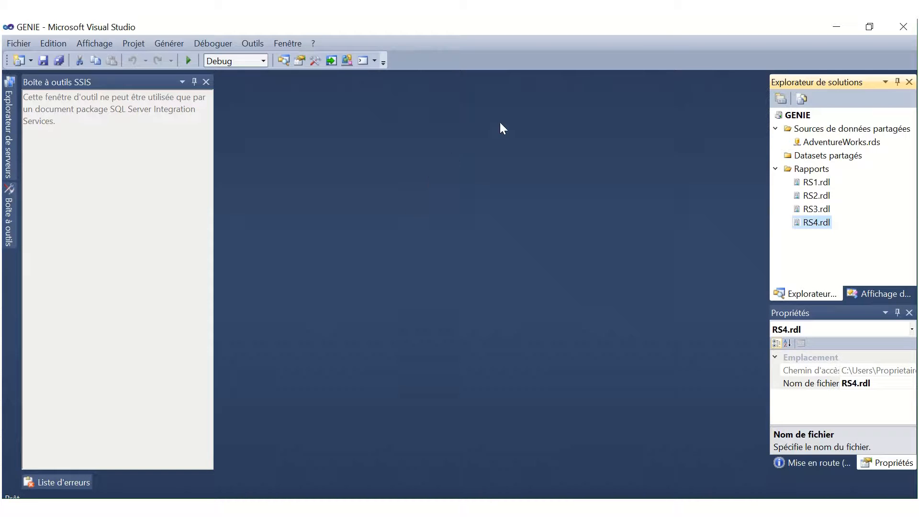
Step: Start a new wizard-based report in the Rapports folder, using the shared data source AdventureWorks
right_click(822, 174)
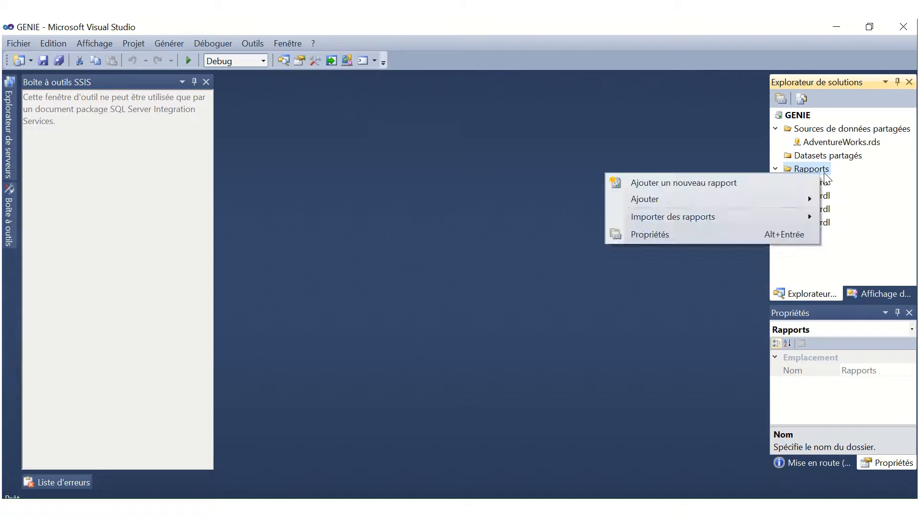
click(774, 180)
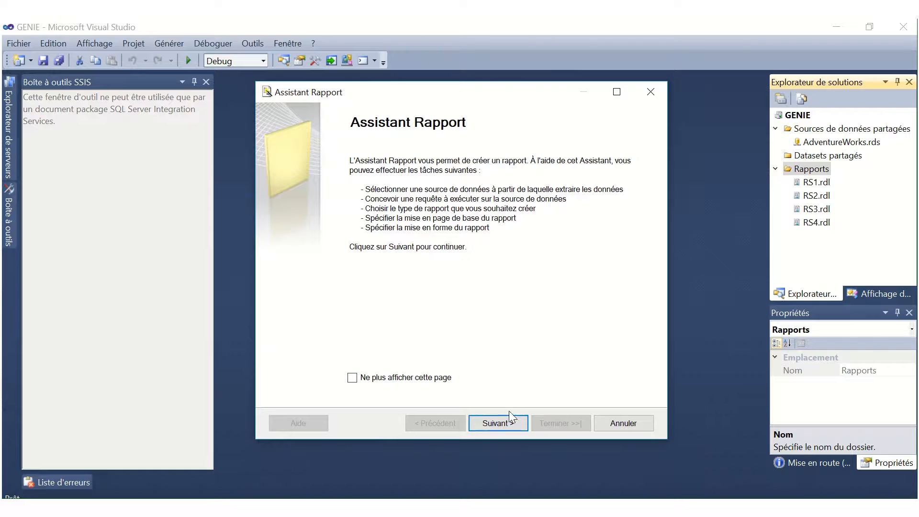
click(498, 422)
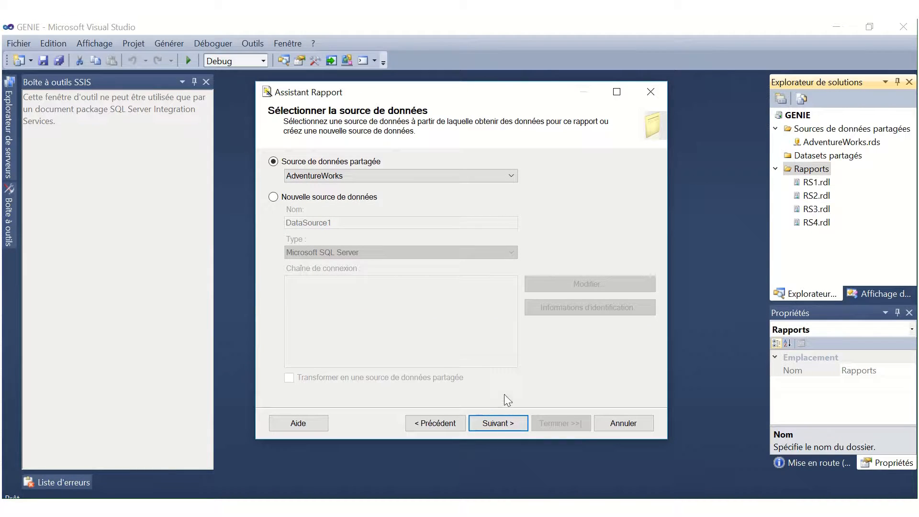
click(497, 423)
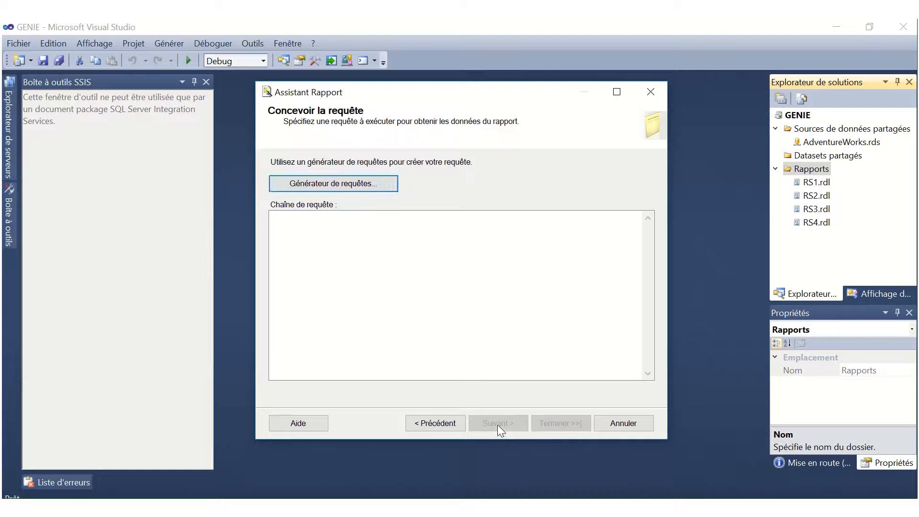
Step: Open the query designer for the report and add the fact_employee table to the query
click(391, 184)
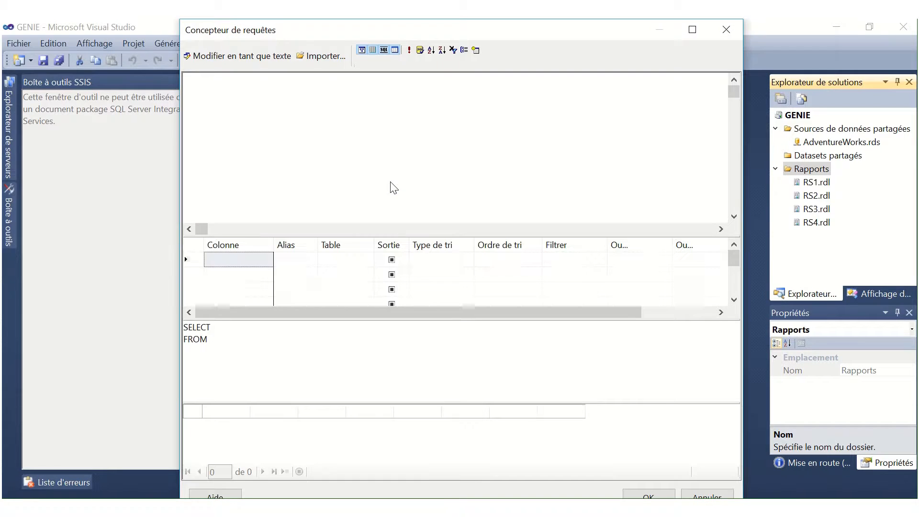
right_click(406, 119)
click(438, 193)
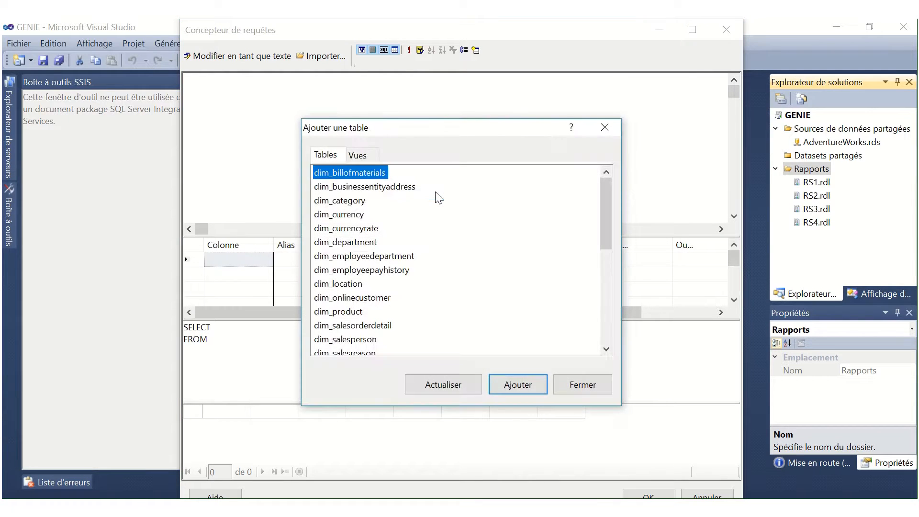
scroll(438, 197, down, 8)
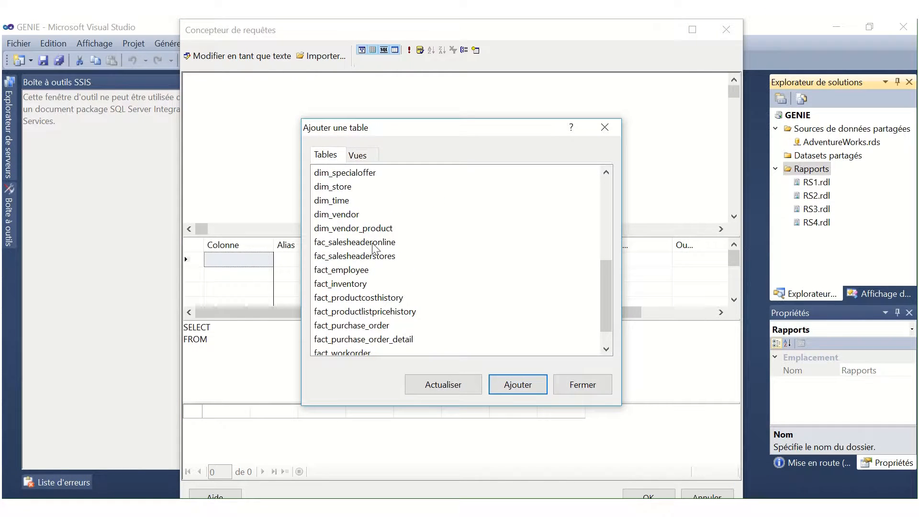
click(353, 271)
click(536, 385)
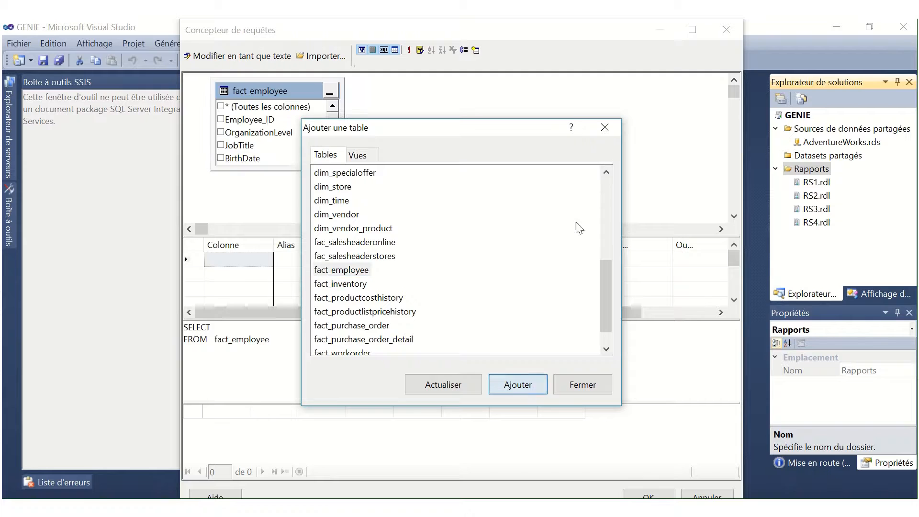
click(604, 127)
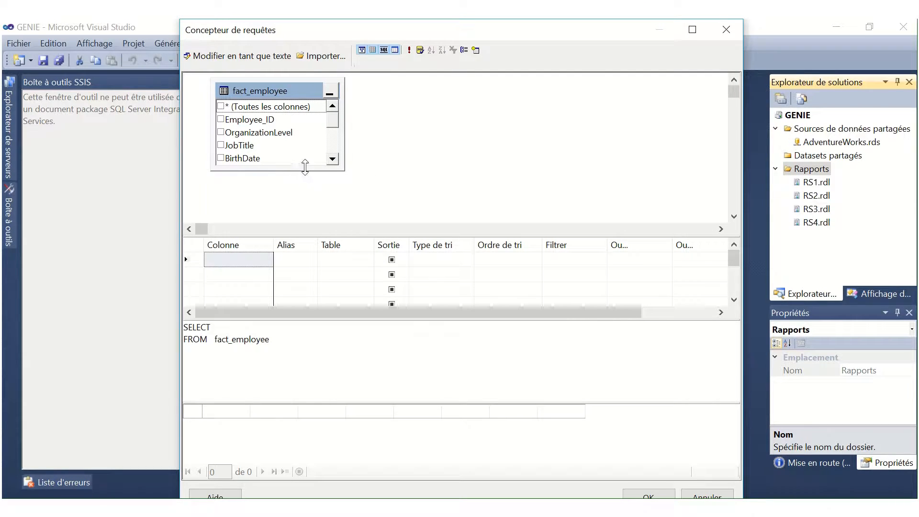
Step: Include Employee_ID, FirstName, LastName, HireDate and BirthDate from fact_employee in the query and accept it for the report
drag(304, 171, 301, 200)
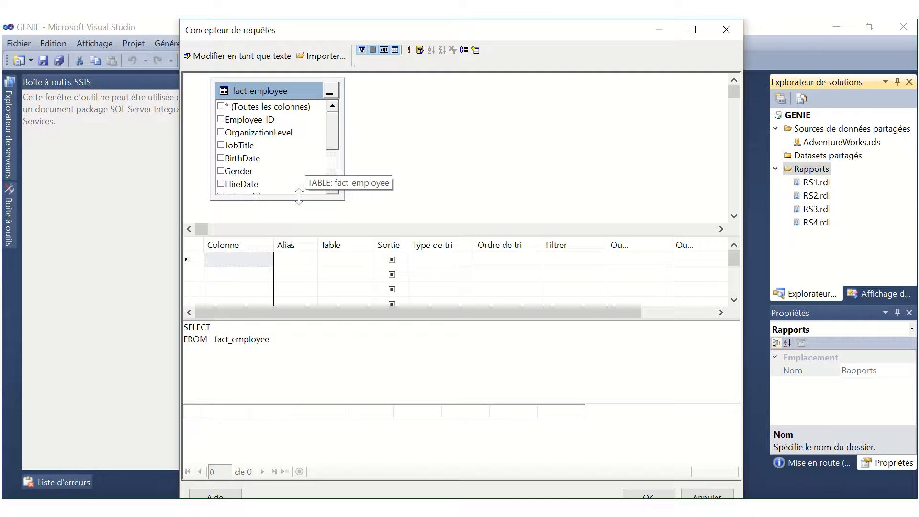
click(221, 120)
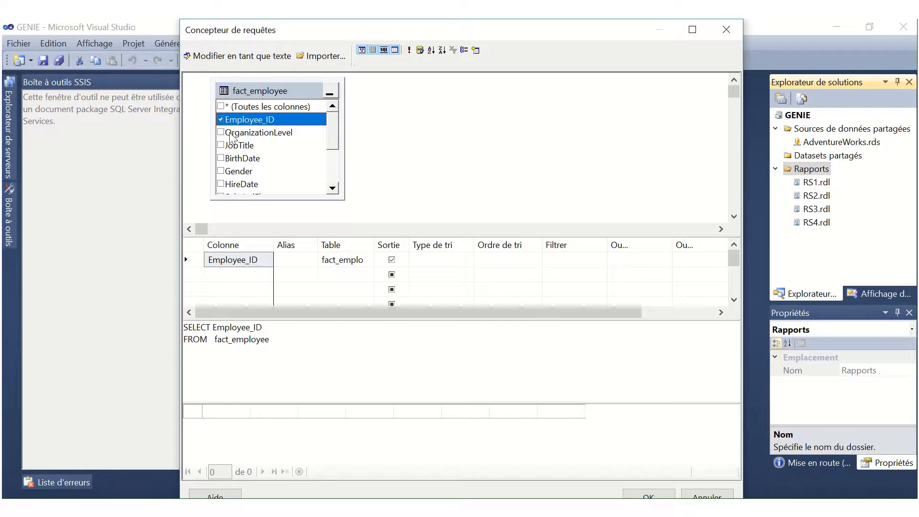
scroll(235, 158, down, 3)
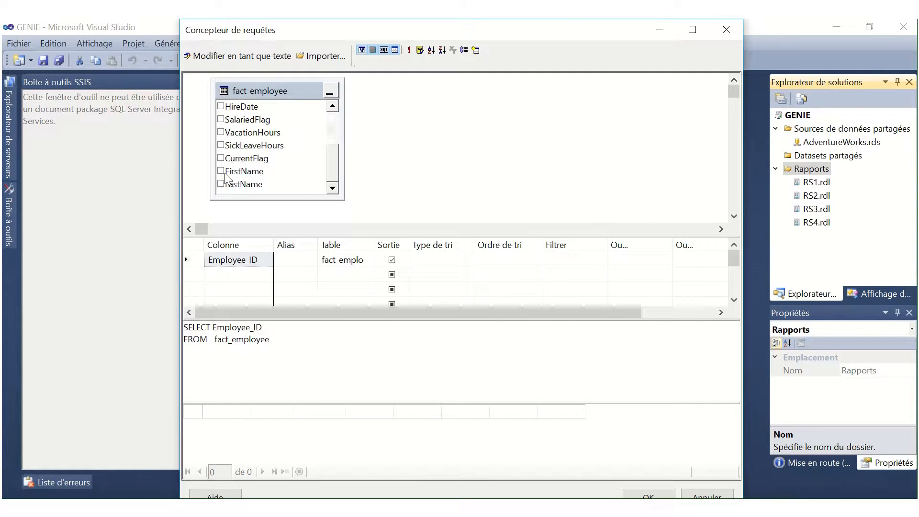
click(223, 172)
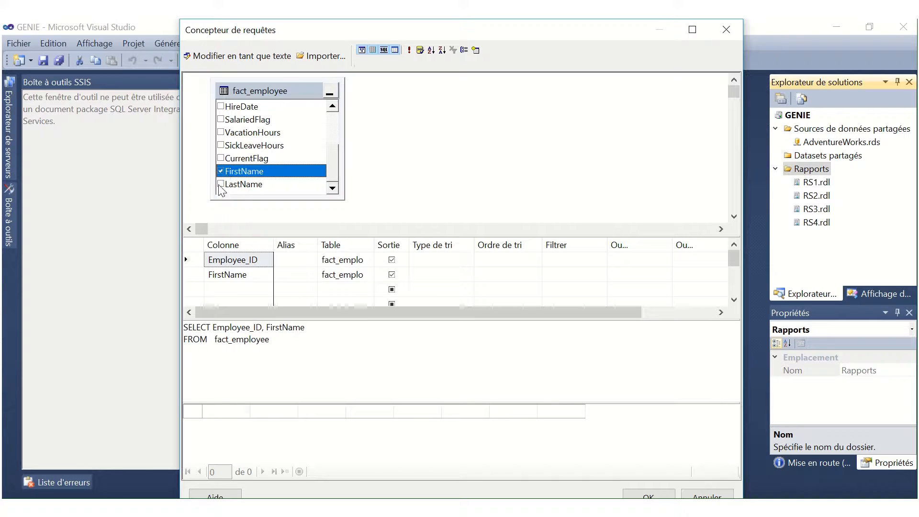
click(223, 185)
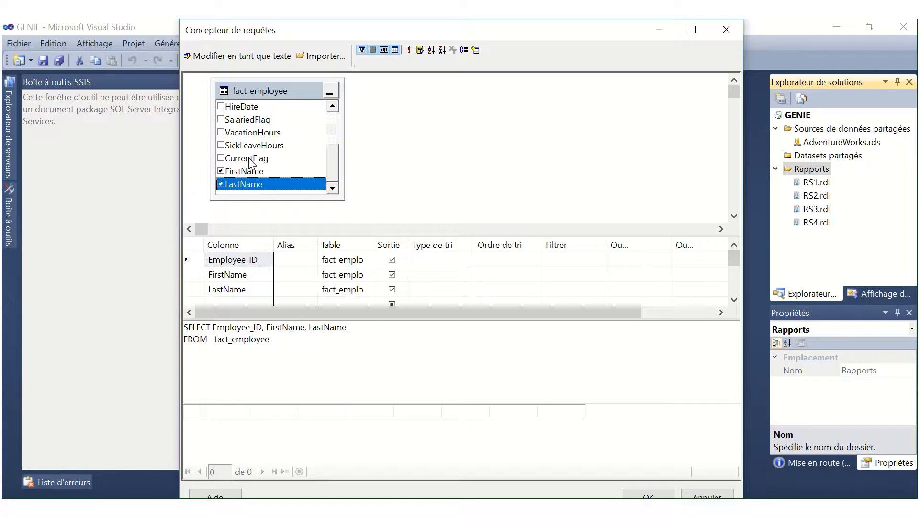
scroll(252, 163, up, 1)
scroll(252, 163, up, 1)
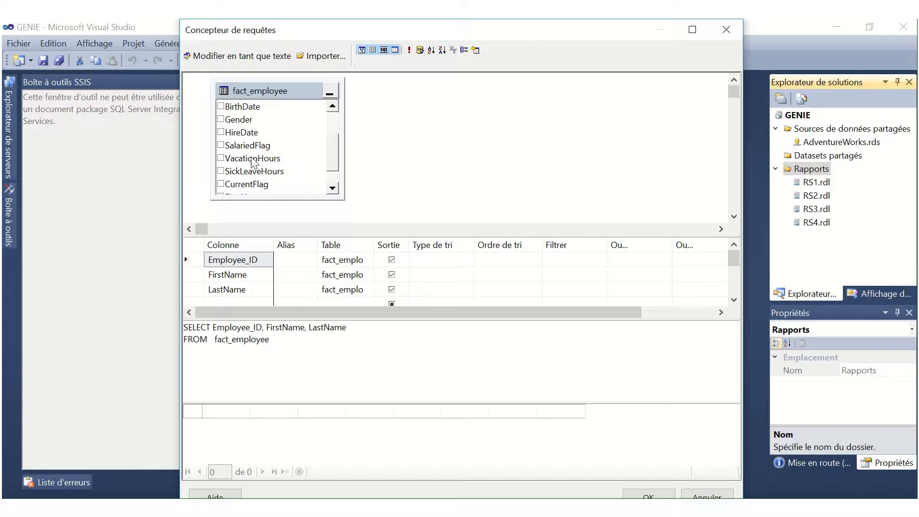
click(222, 133)
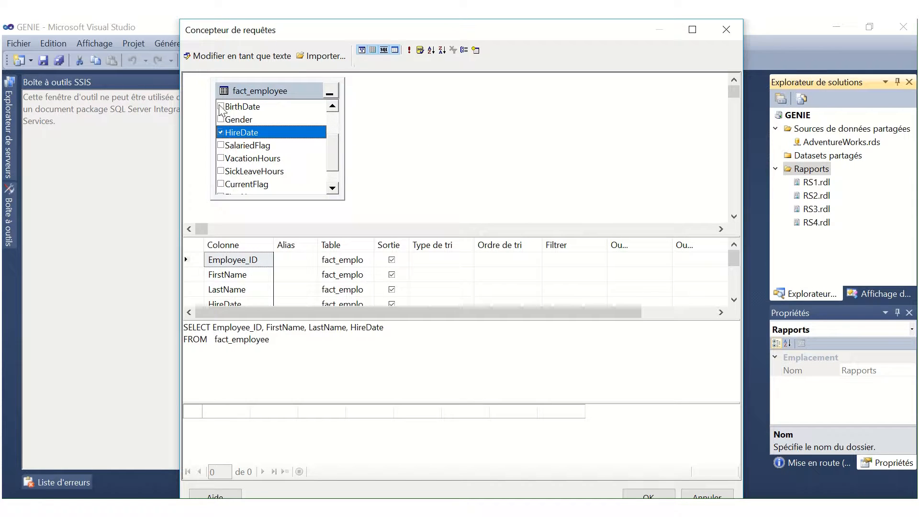
click(221, 107)
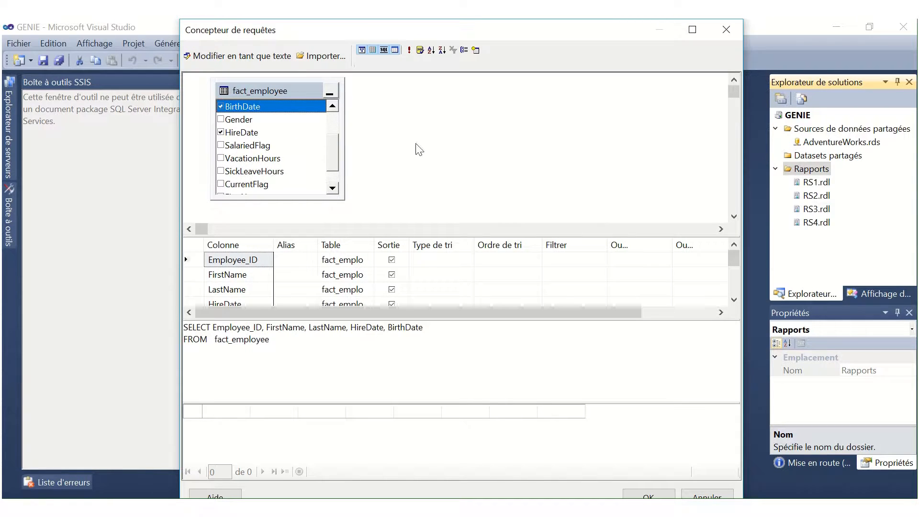
click(644, 494)
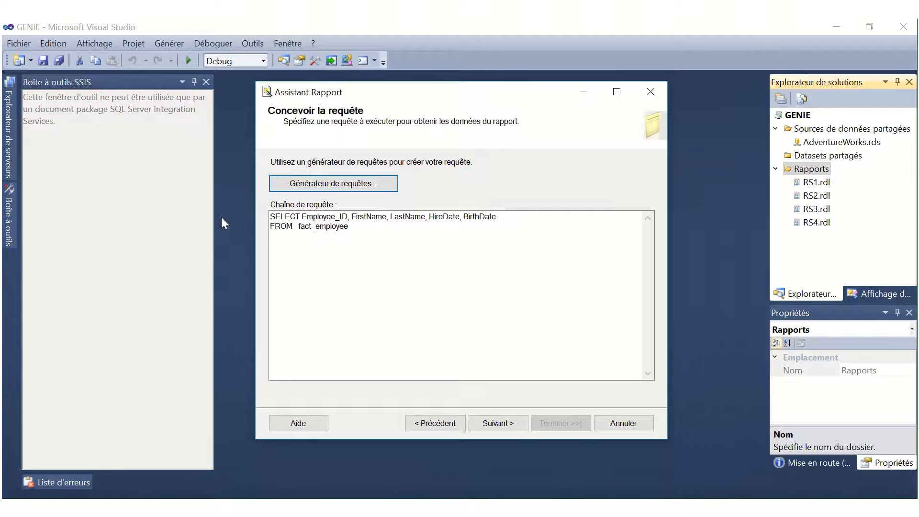
click(506, 423)
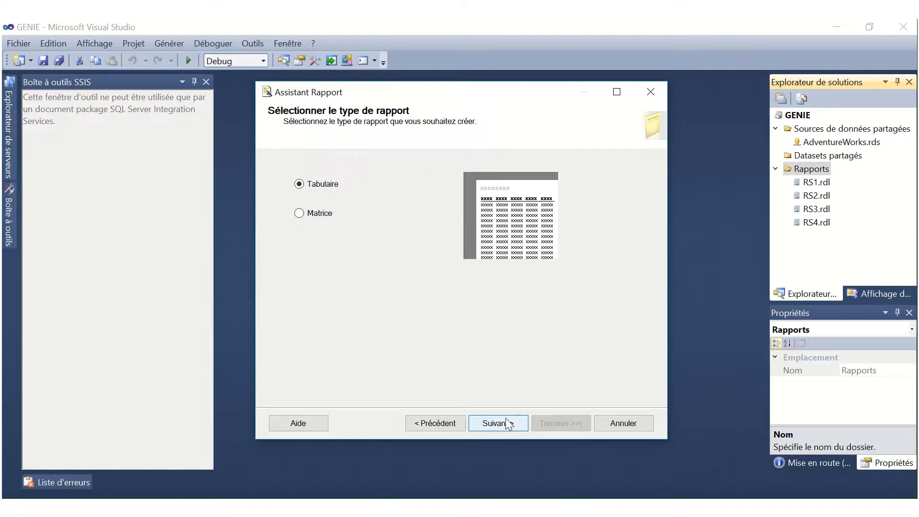
Step: Keep the Tabulaire report type and place all five available fields in the table's details
click(506, 421)
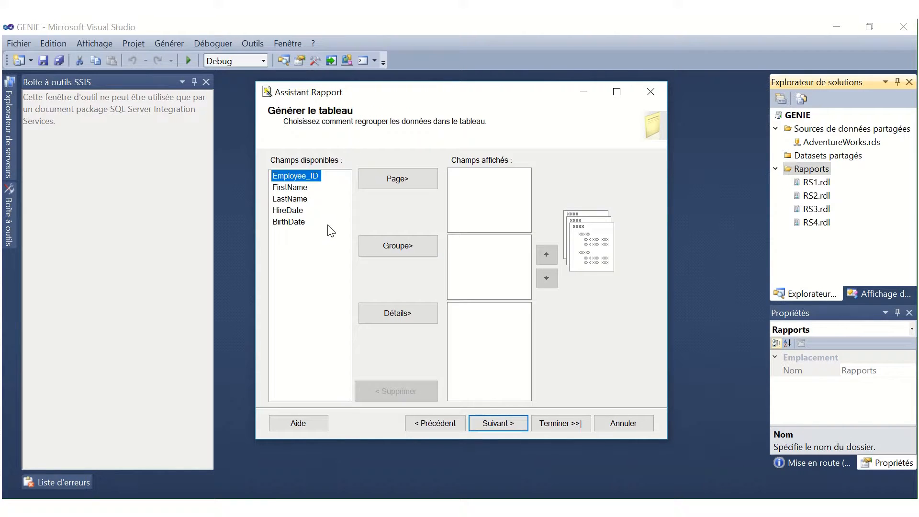
shift+click(290, 222)
click(377, 317)
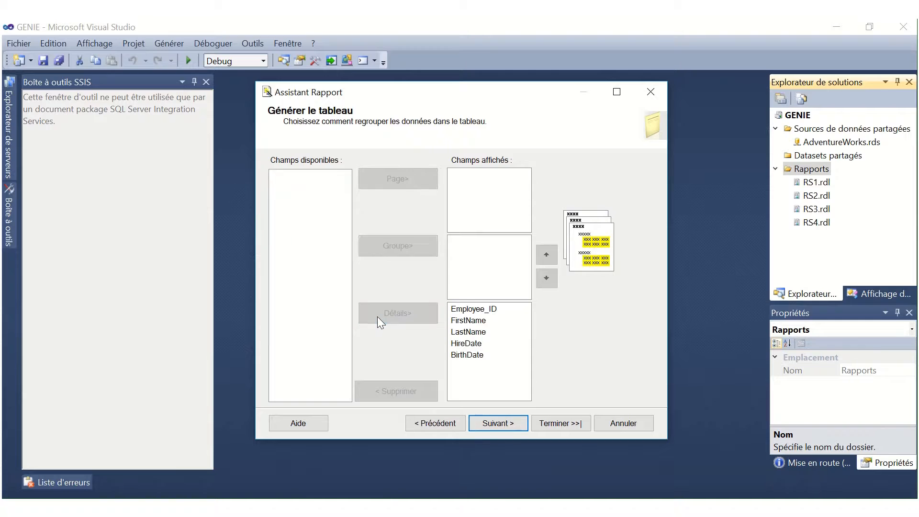
click(475, 417)
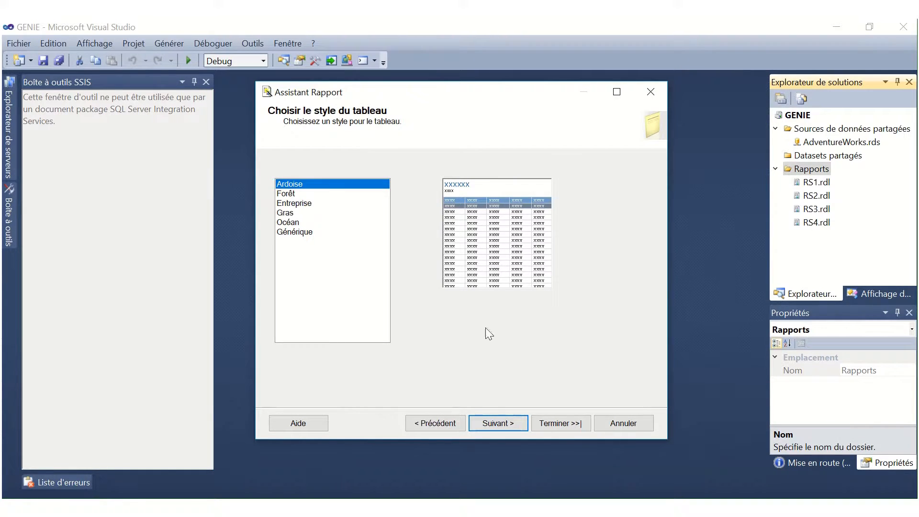
Step: Apply the Océan table style, name the report RS5 and finish the wizard
click(314, 222)
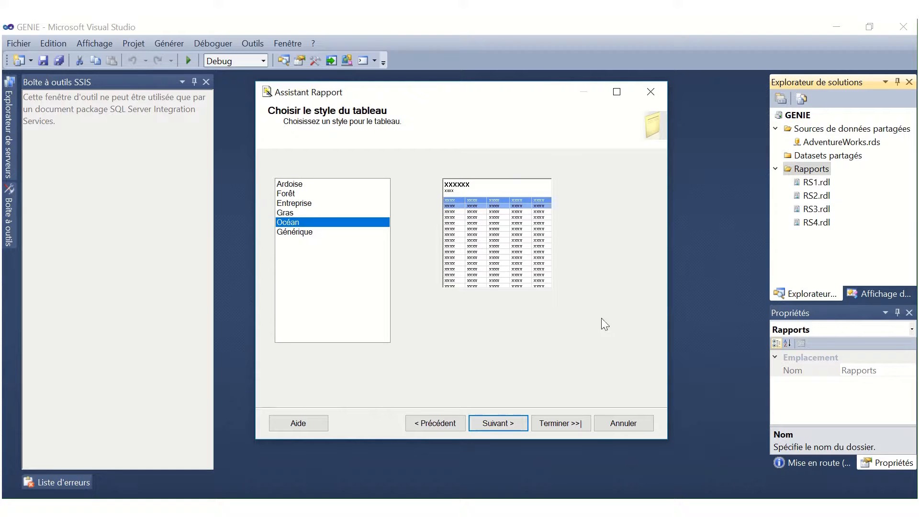
click(478, 422)
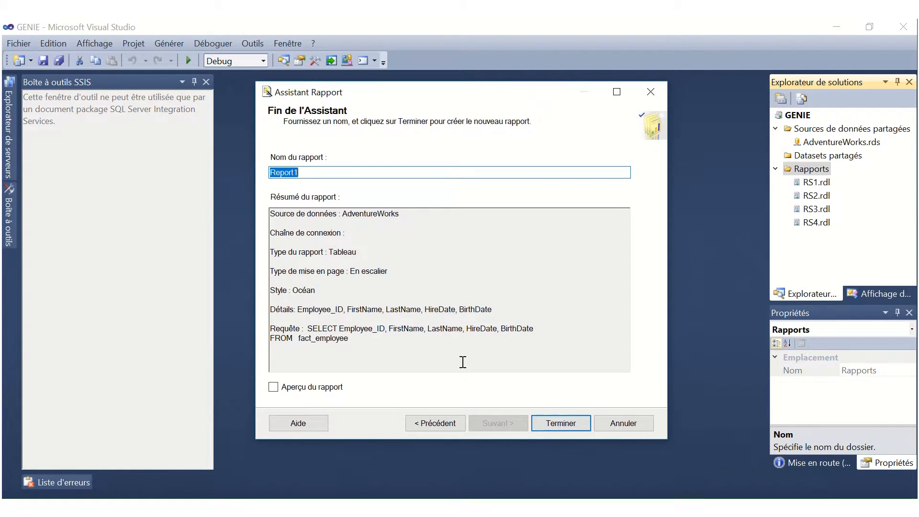
text(RS5)
click(550, 424)
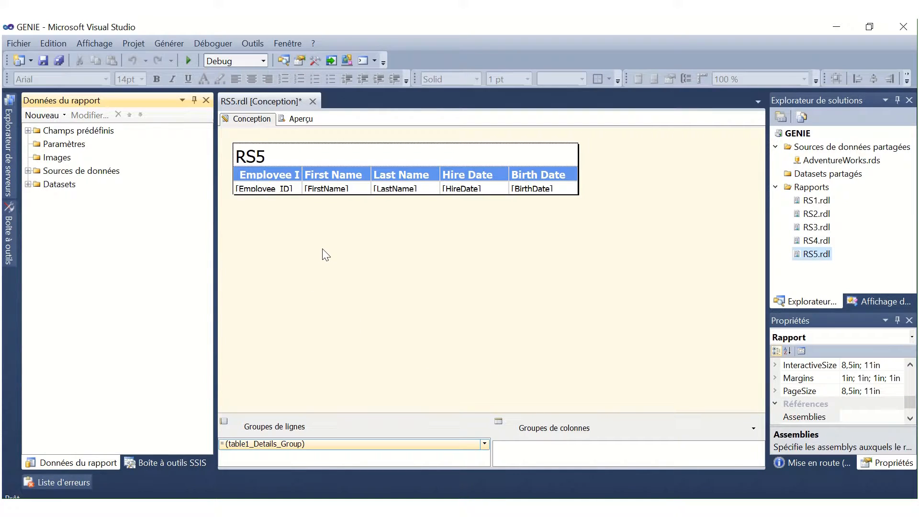
Step: Add a calculated field named Ancienneté to DataSet1
click(29, 184)
click(66, 197)
right_click(66, 197)
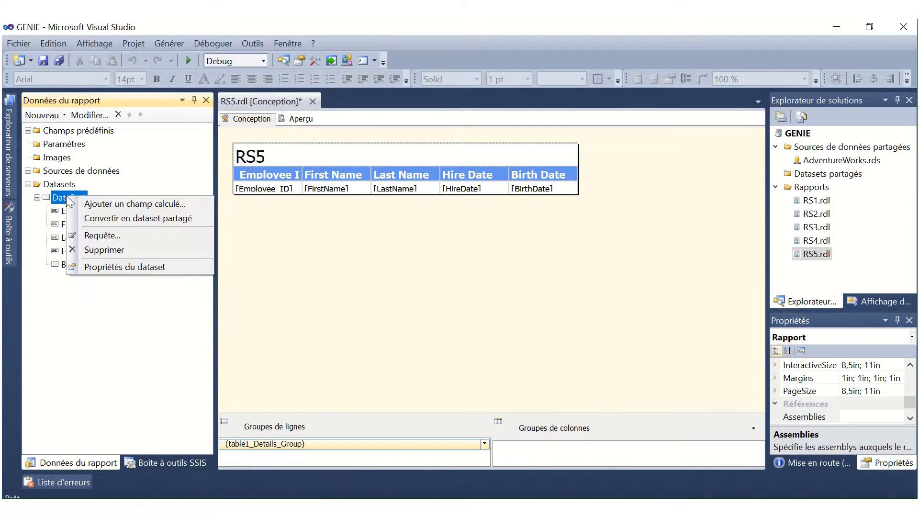
click(146, 205)
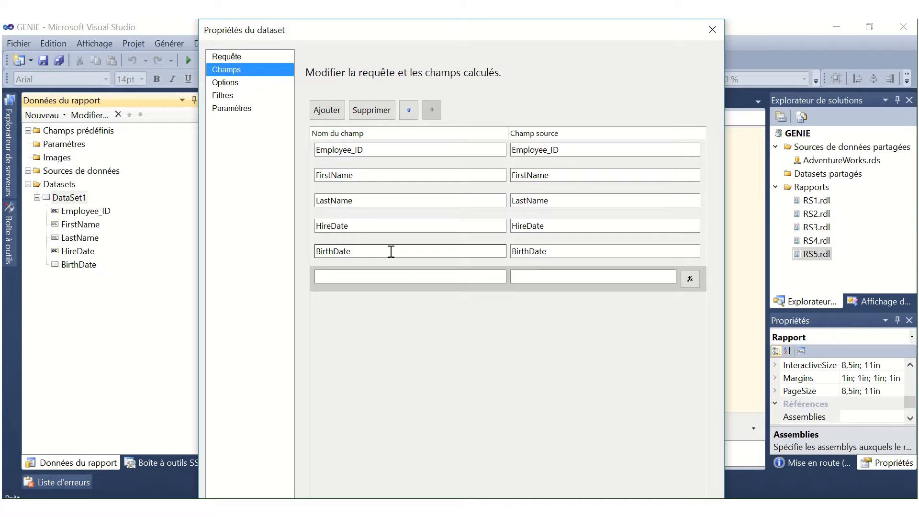
click(394, 278)
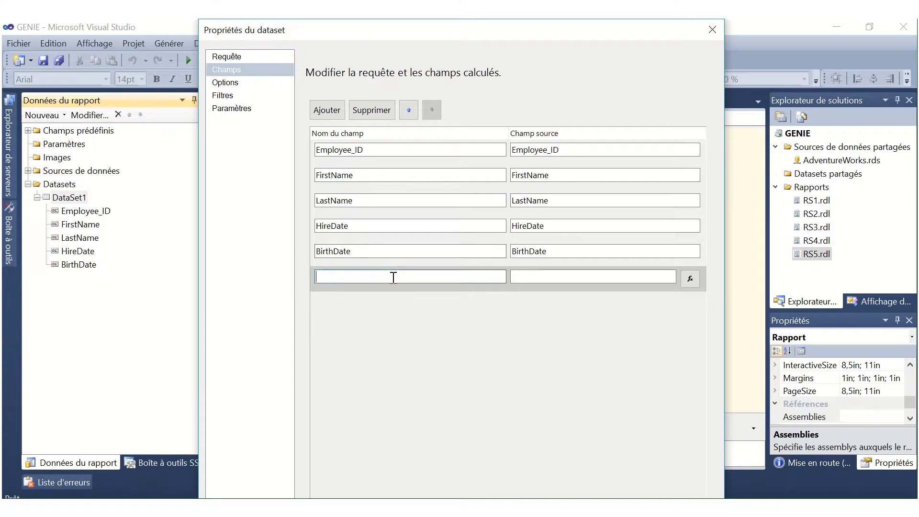
text(Ancienneté)
Step: Begin the Ancienneté field's expression with the DateDiff date function and "yyyy" as its interval argument
click(694, 281)
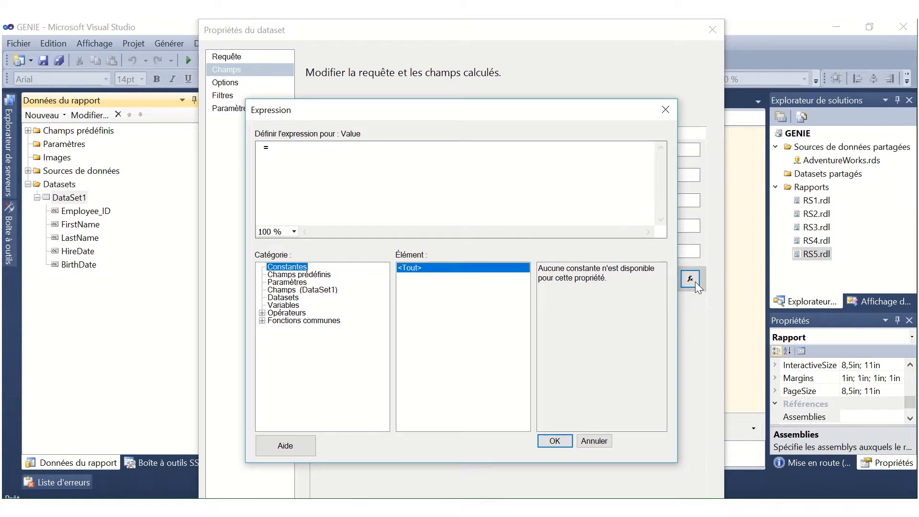
click(325, 165)
click(262, 320)
click(289, 336)
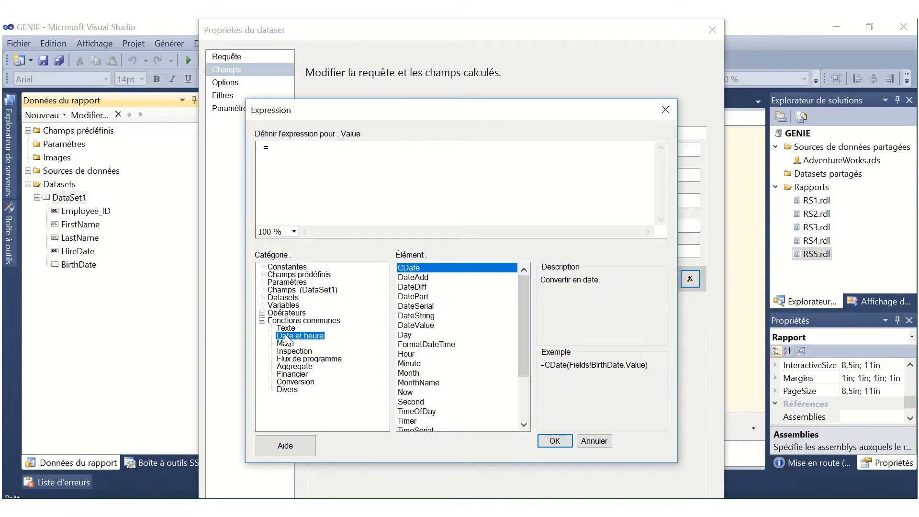
click(412, 287)
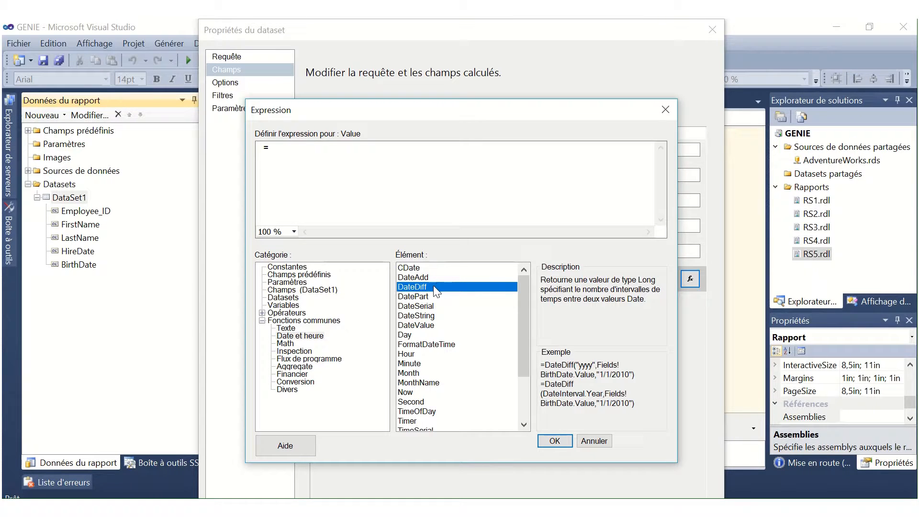
double_click(437, 286)
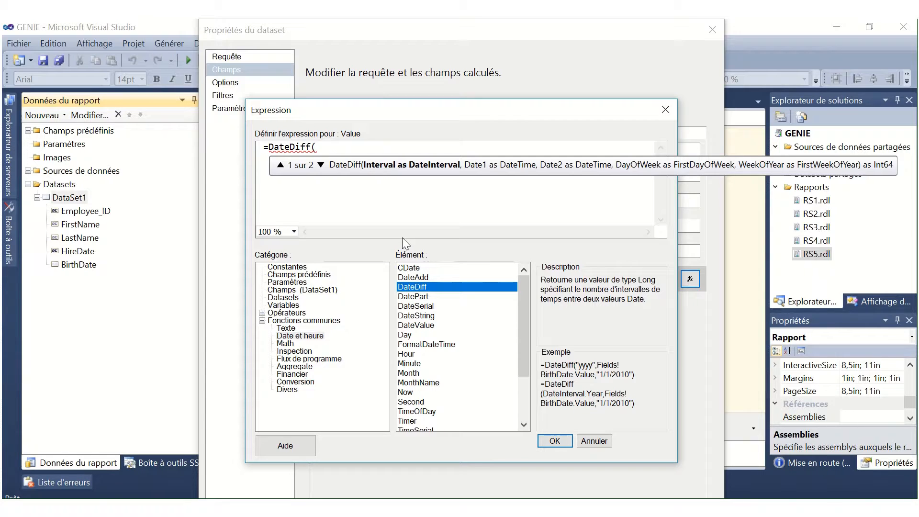
text("yyyy")
text(,)
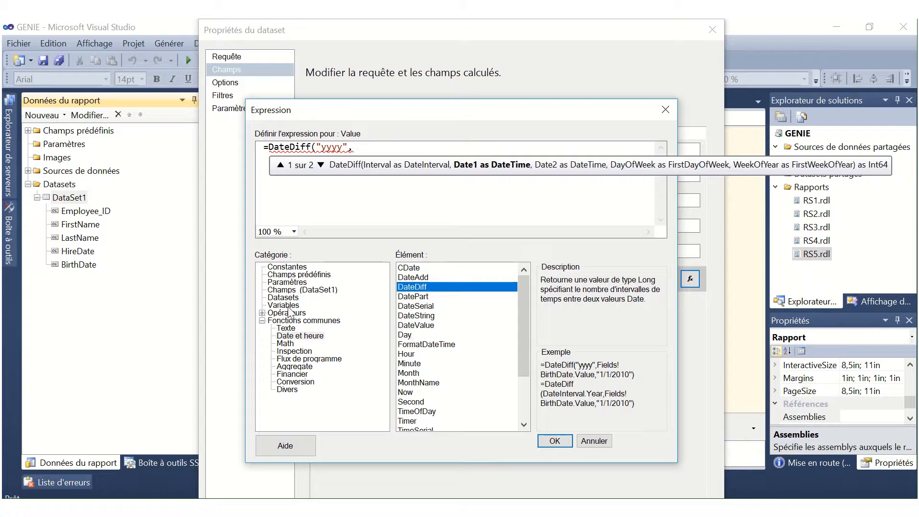
Step: Insert the DataSet1 field HireDate as the first date argument of the DateDiff expression
click(286, 291)
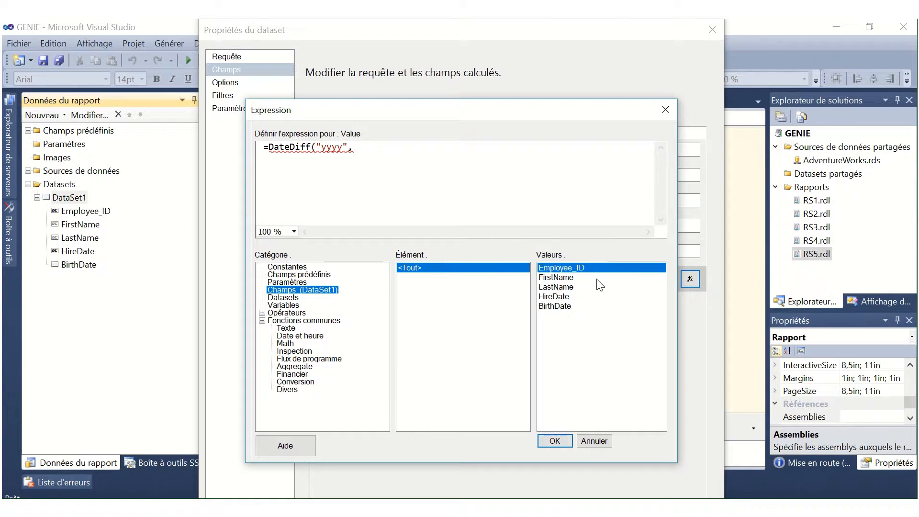
click(558, 297)
double_click(558, 296)
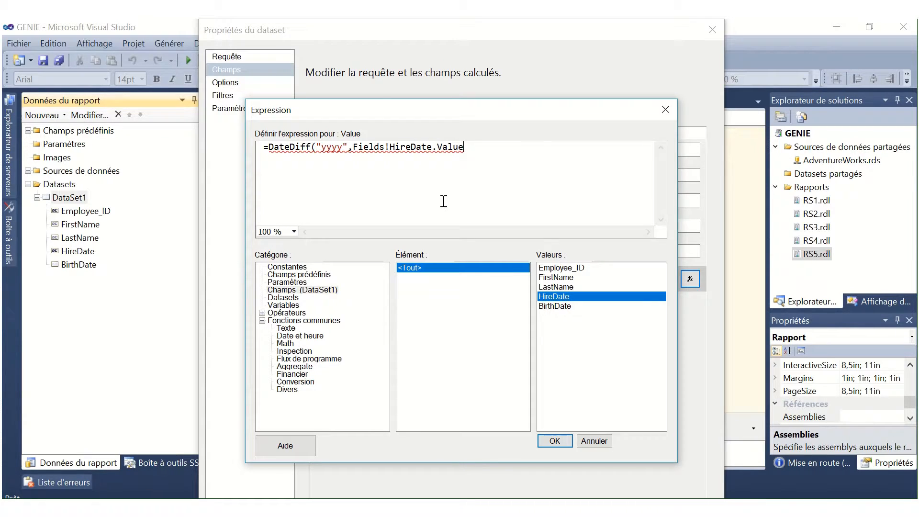
Step: Complete the Ancienneté expression with Now() as the second date argument and accept it
text(,)
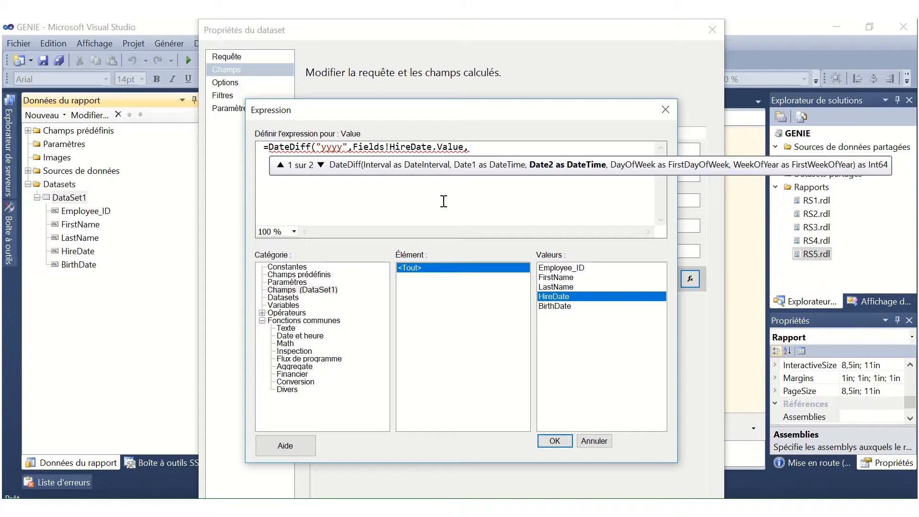
text(Now()
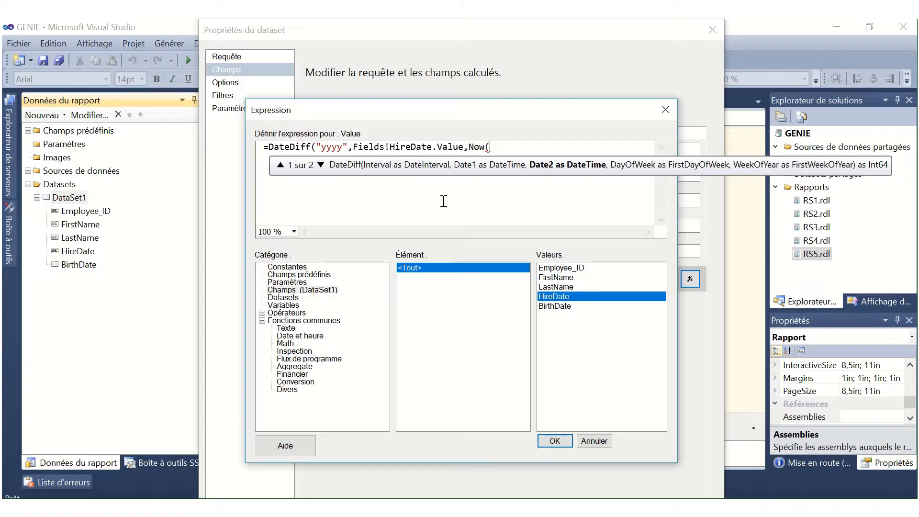
text()))
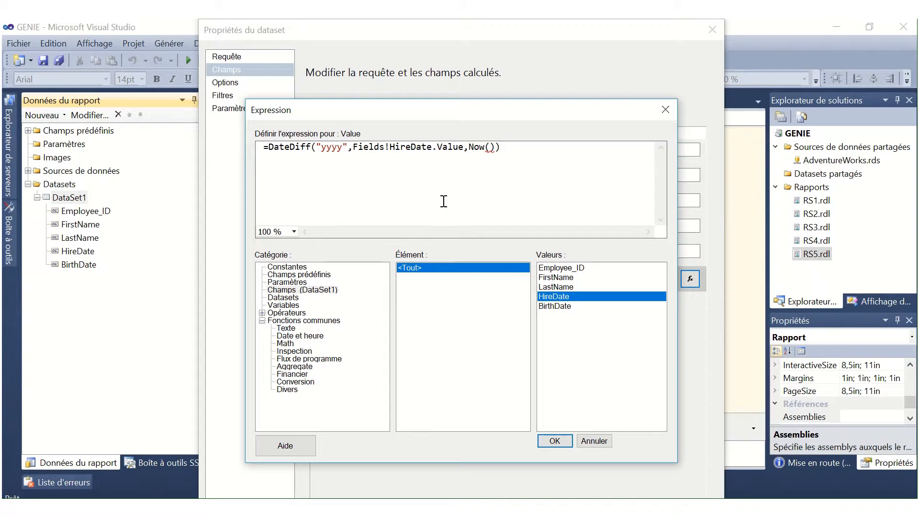
click(554, 441)
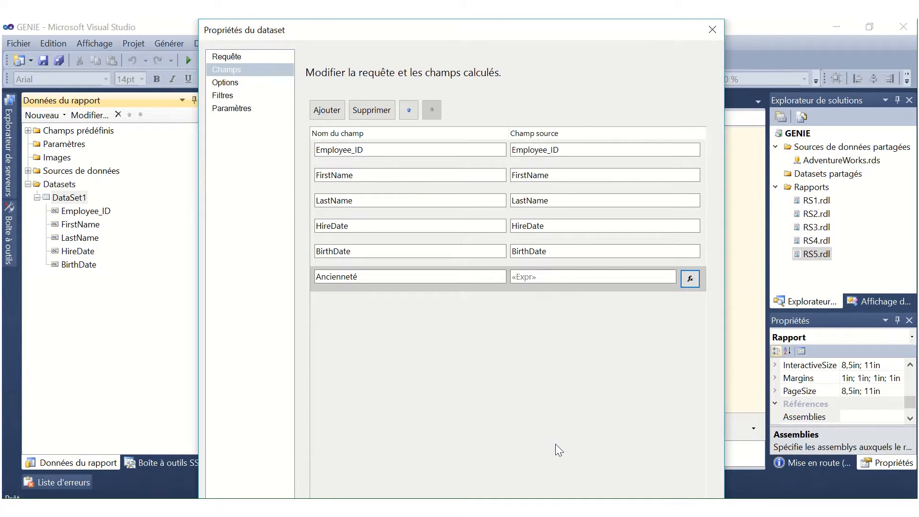
Step: Add a second calculated field named Age to DataSet1
click(323, 110)
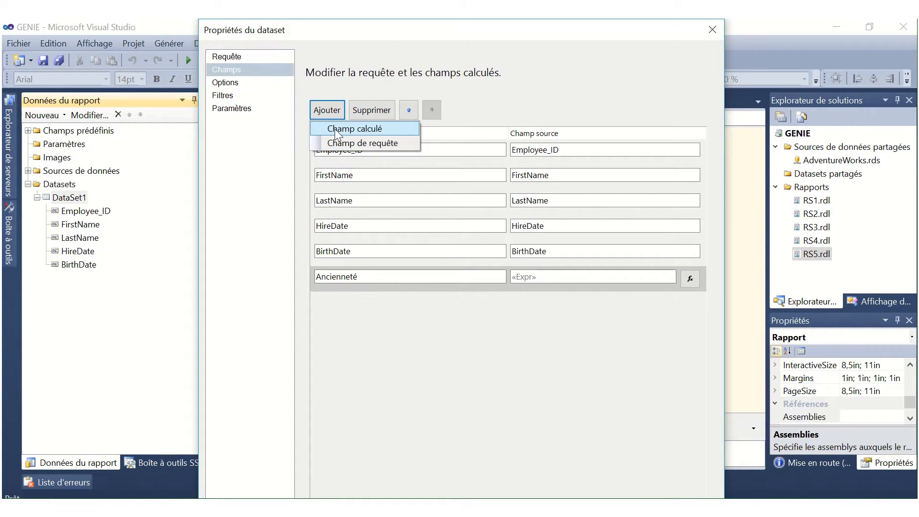
click(354, 128)
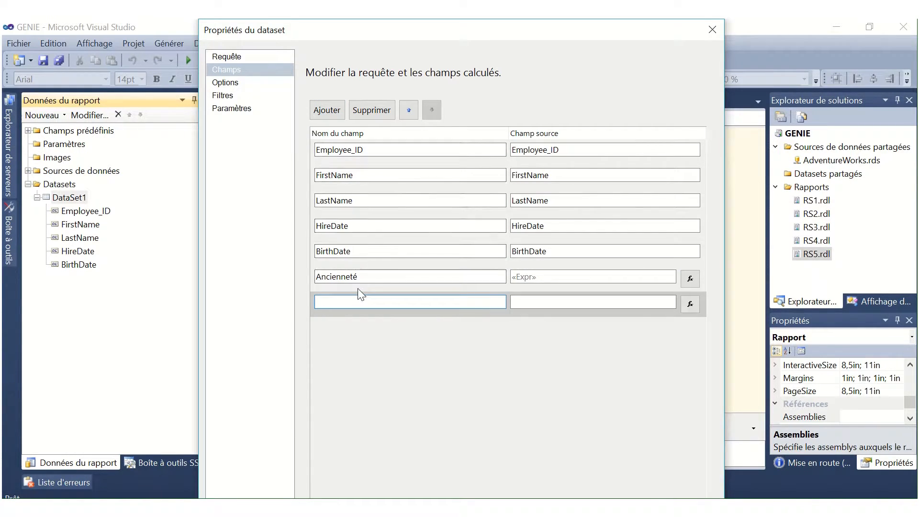
text(Age)
Step: Begin the Age field's expression with the DateDiff date function and "yyyy" as its interval argument
click(689, 304)
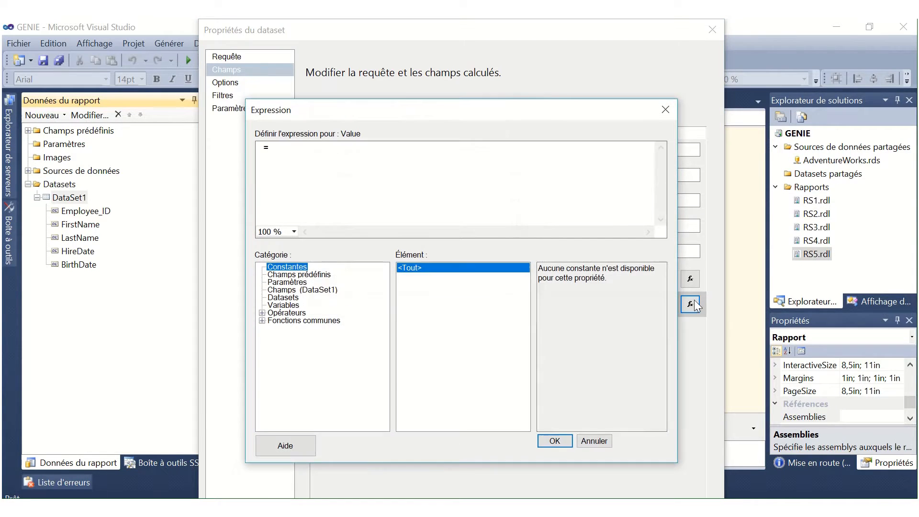
click(262, 320)
click(300, 336)
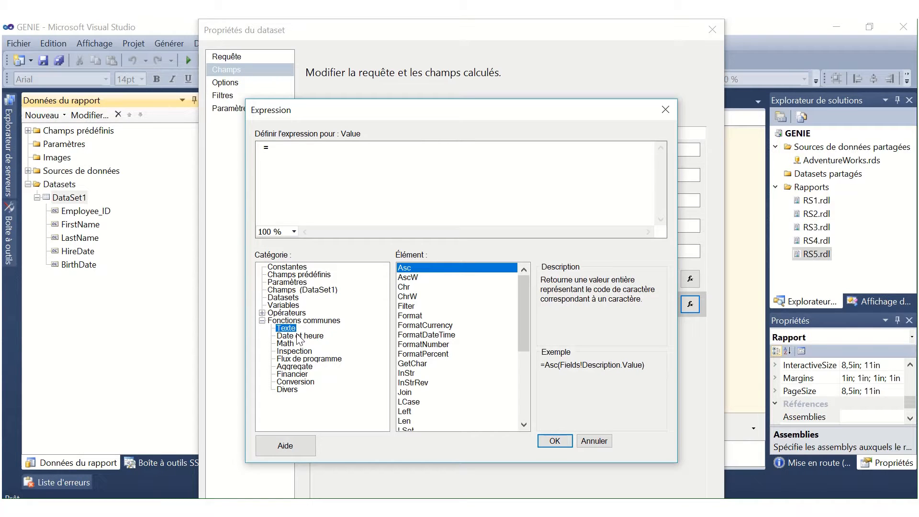
double_click(411, 286)
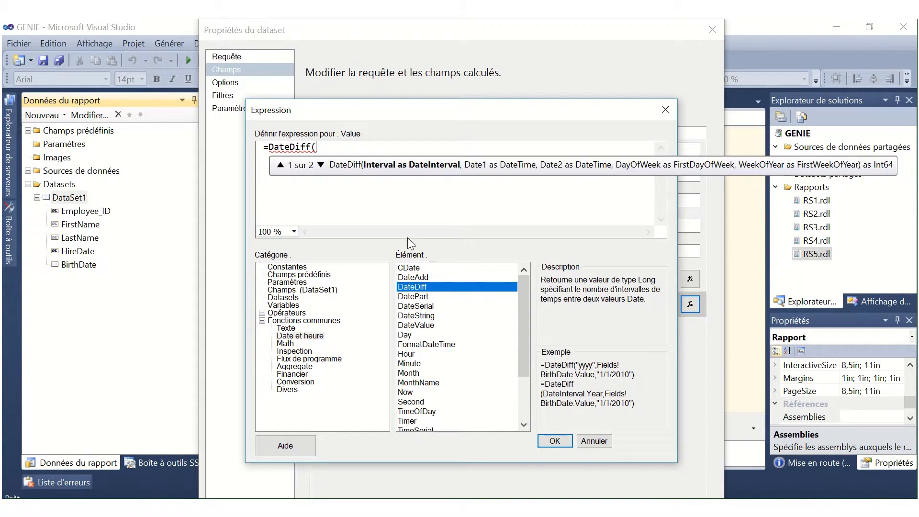
text("yyyy",)
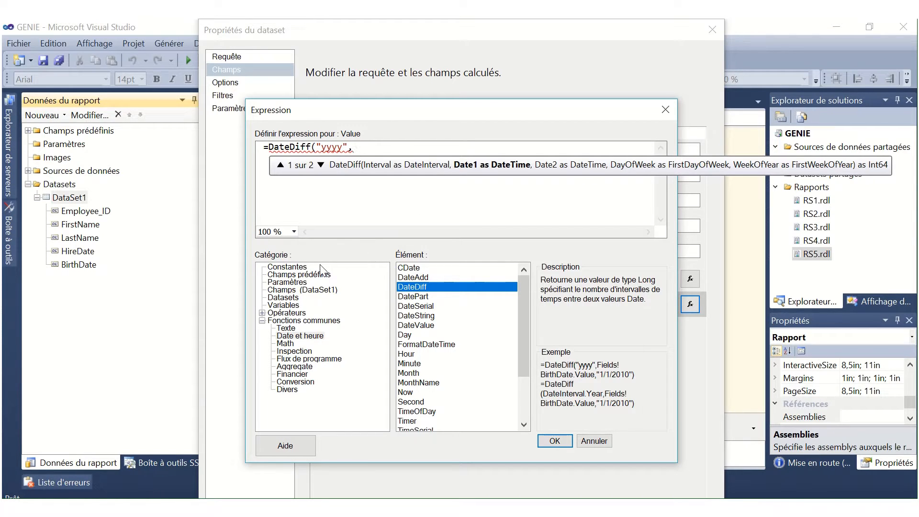
Step: Complete the Age expression with the BirthDate field and Now() as date arguments, and accept the dataset changes
click(306, 292)
double_click(554, 305)
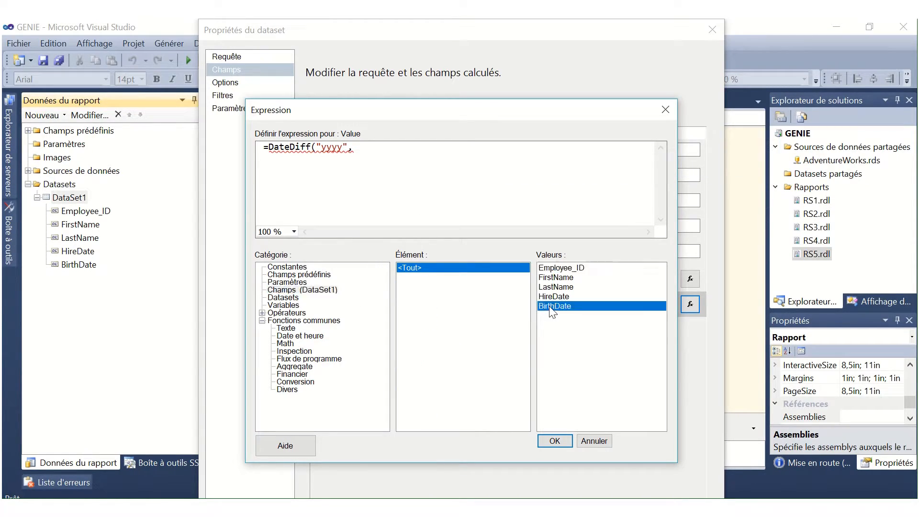
text(,)
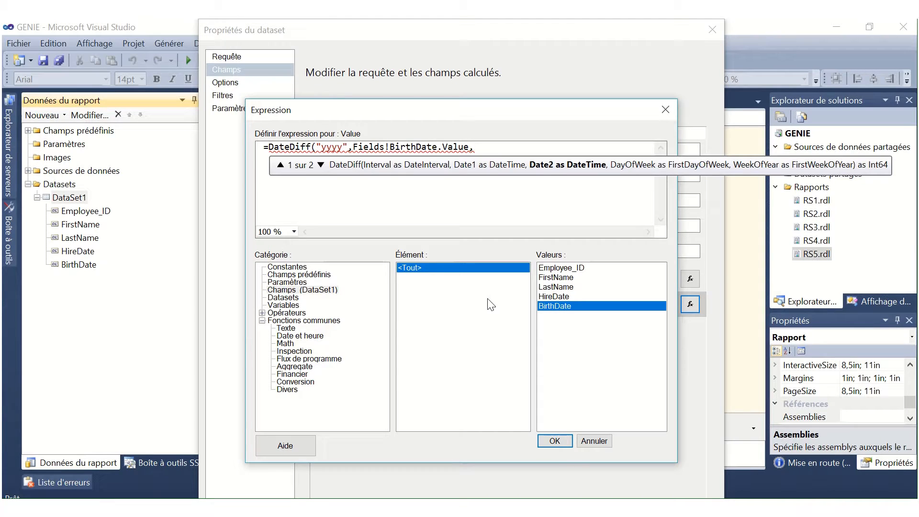
text(Now()
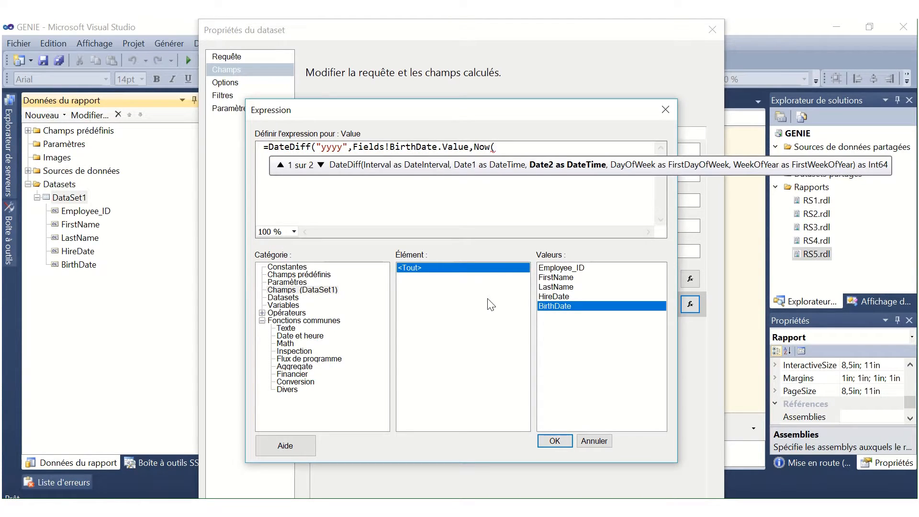
text()))
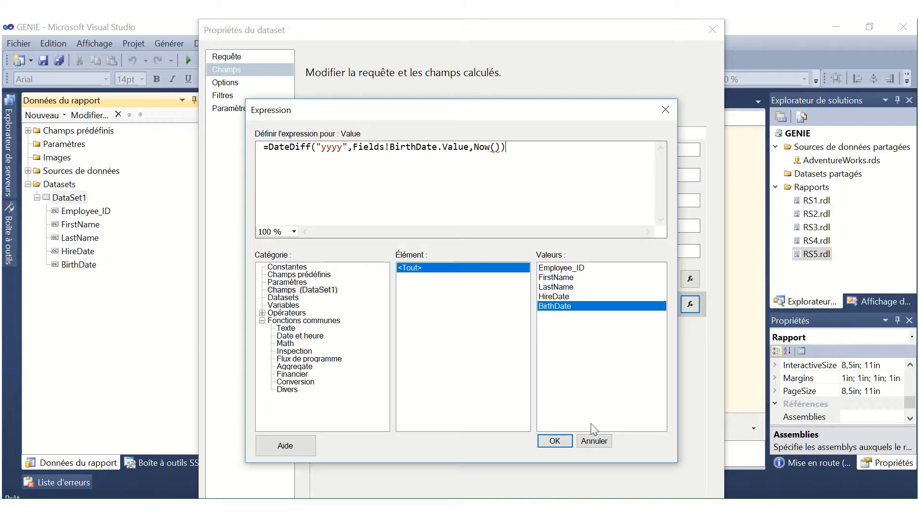
click(553, 440)
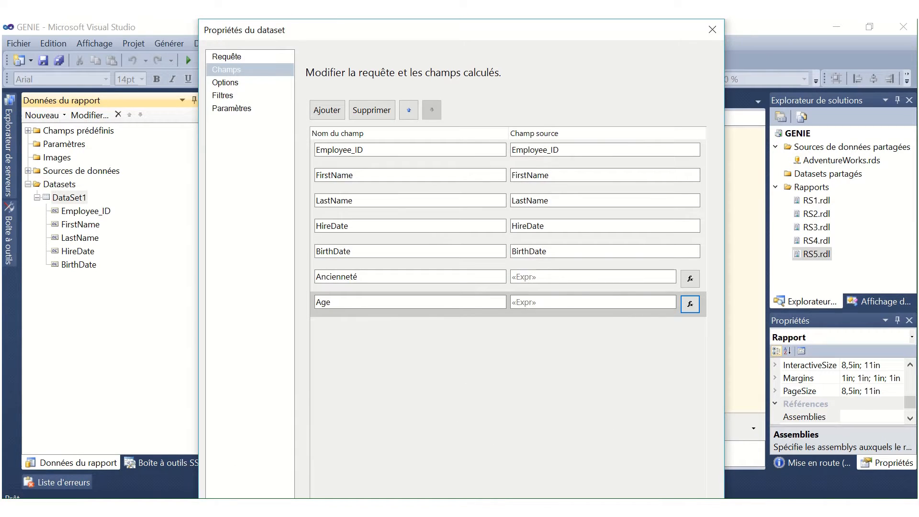
key(Return)
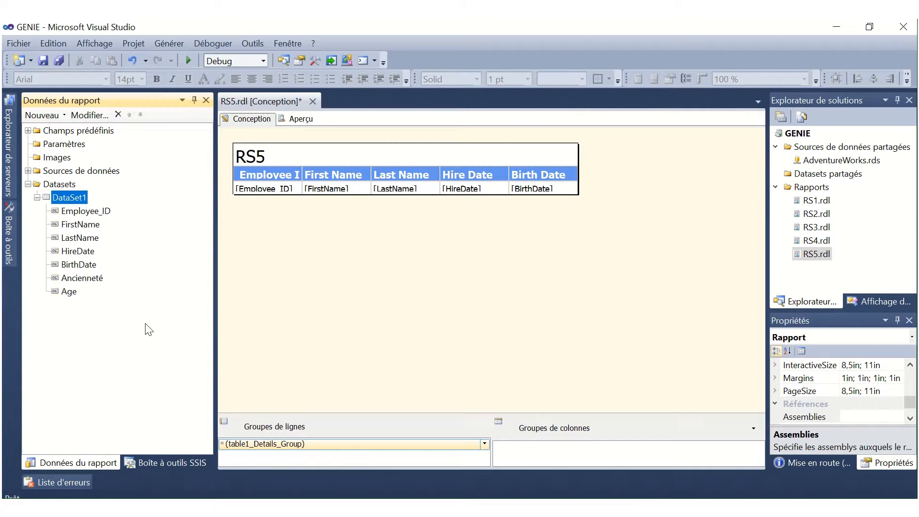
Step: Switch the Hire Date column's detail cell to the Ancienneté field and retitle its header Ancienneté
click(506, 186)
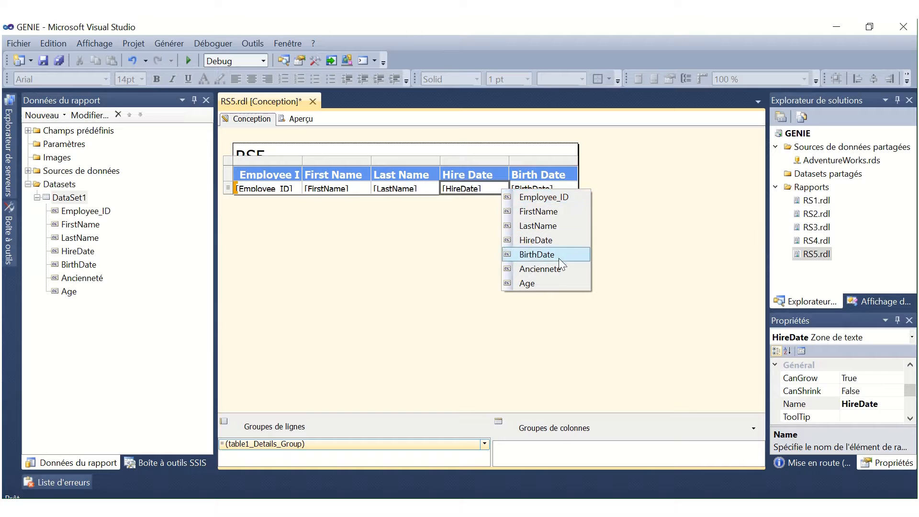
click(562, 266)
click(501, 176)
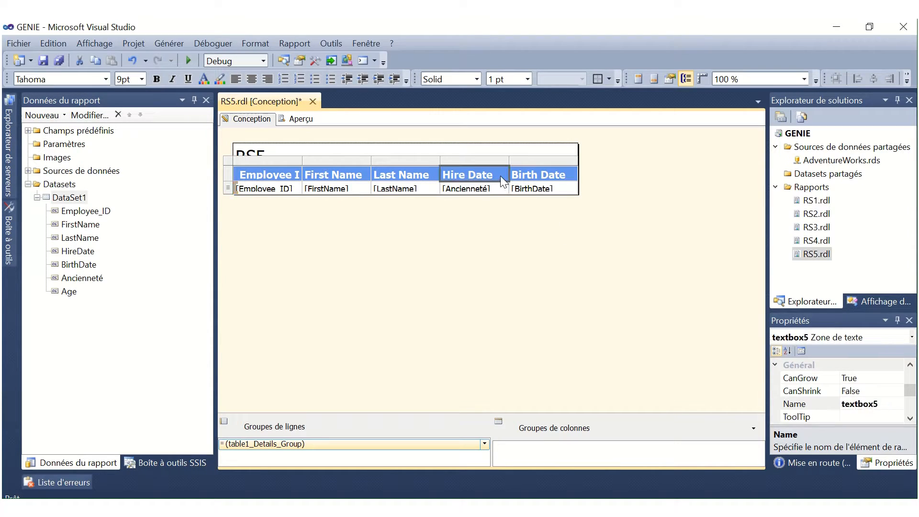
click(499, 174)
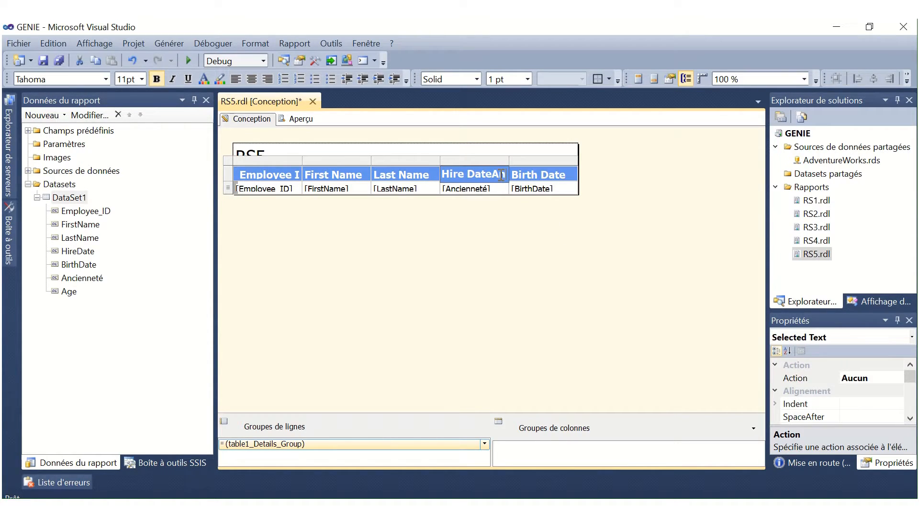
key(BackSpace)
key(BackSpace)
key(BackSpace)
key(BackSpace)
key(BackSpace)
key(BackSpace)
key(BackSpace)
key(BackSpace)
key(BackSpace)
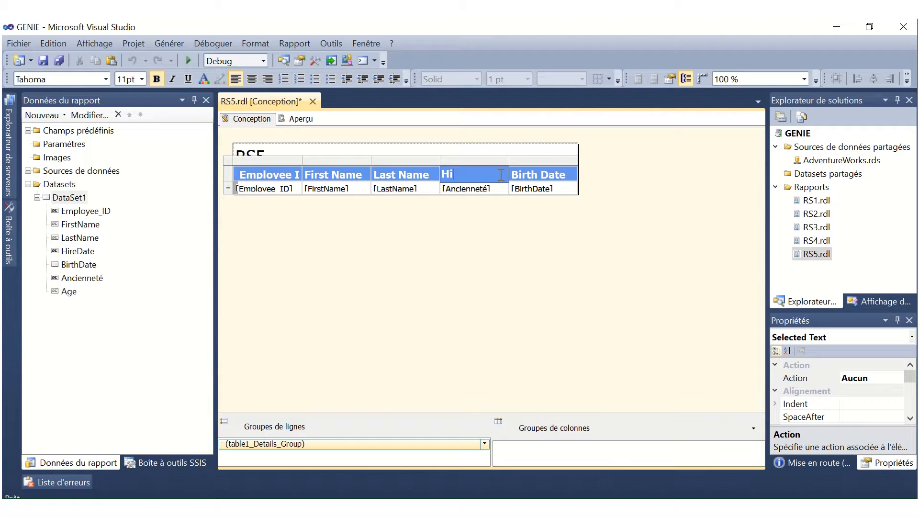
text(Ancienneté)
Step: Switch the Birth Date column's detail cell to the Age field and retitle its header Age
click(574, 185)
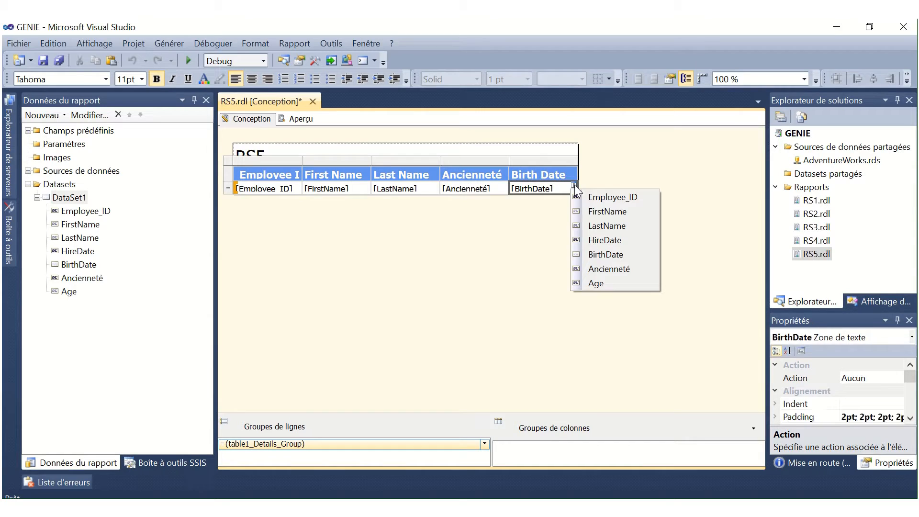
click(608, 282)
click(546, 174)
drag(571, 173, 503, 174)
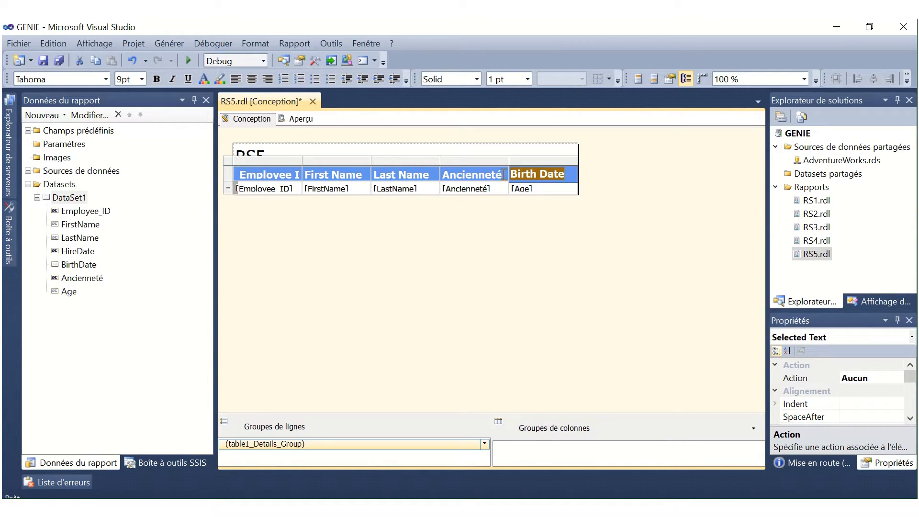
text(Age)
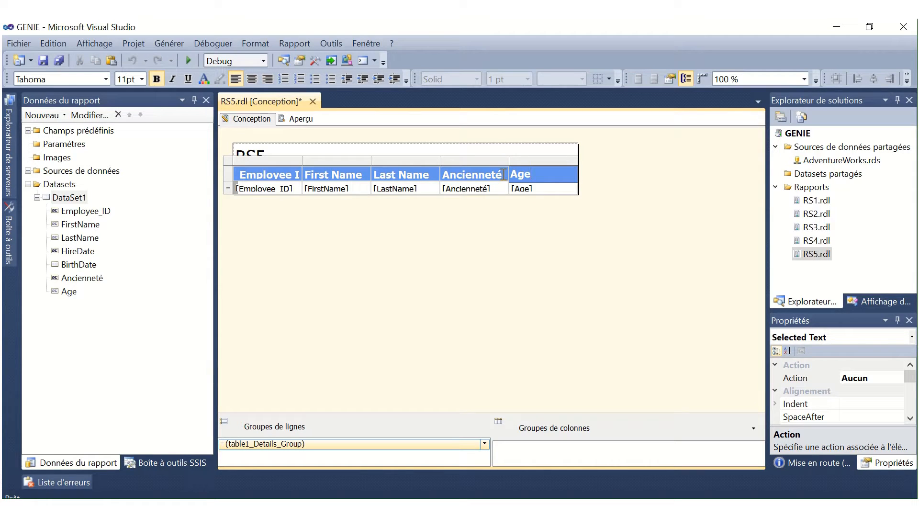
click(671, 205)
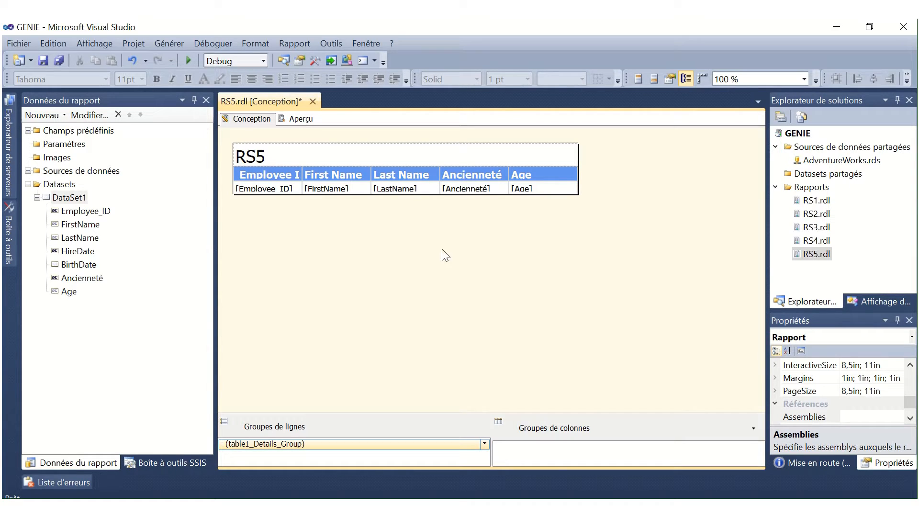
Step: Enable interactive sorting of the detail rows on the Ancienneté header text box, sorted by [Ancienneté]
click(475, 176)
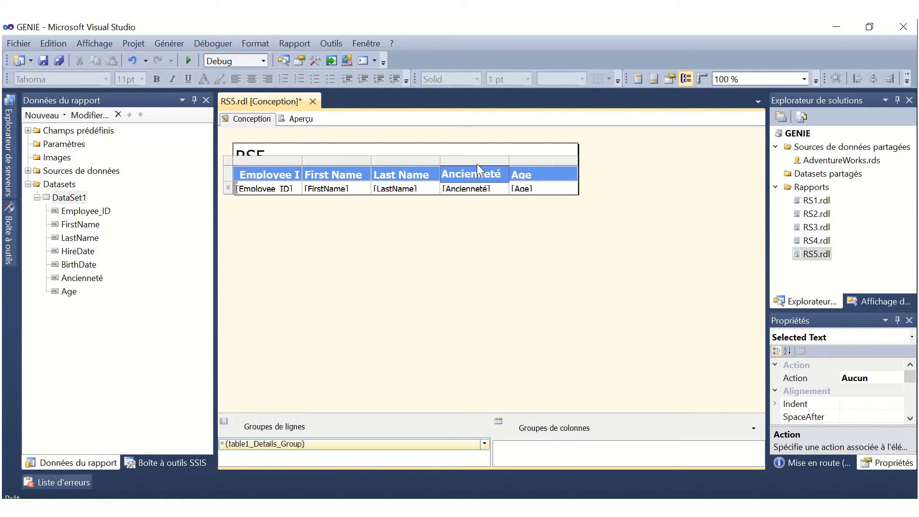
right_click(479, 174)
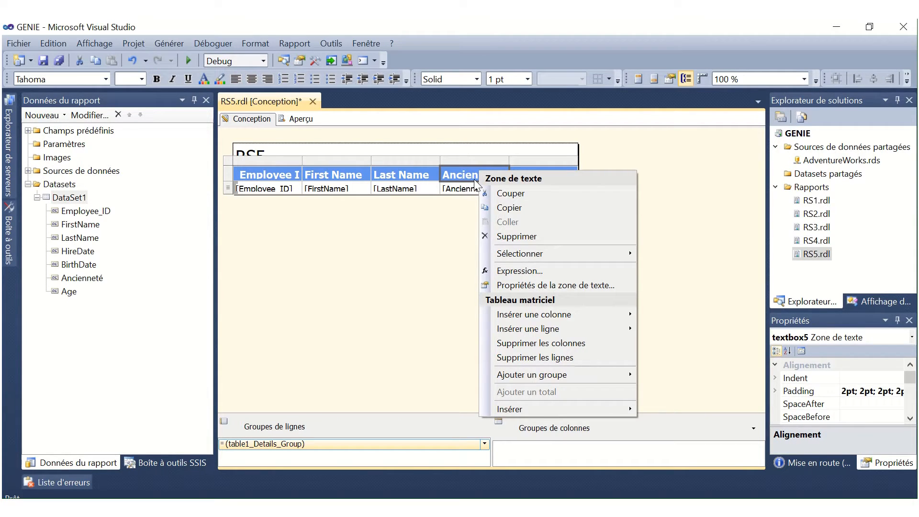
click(548, 285)
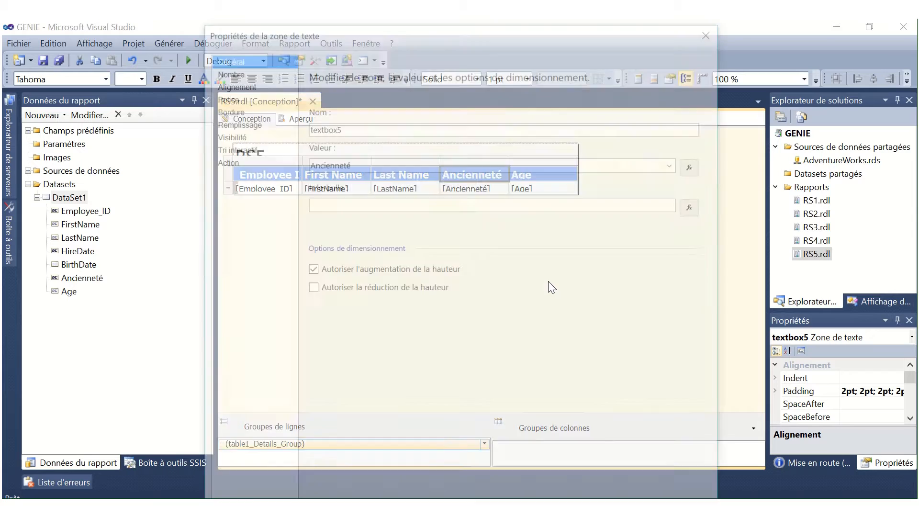
click(271, 145)
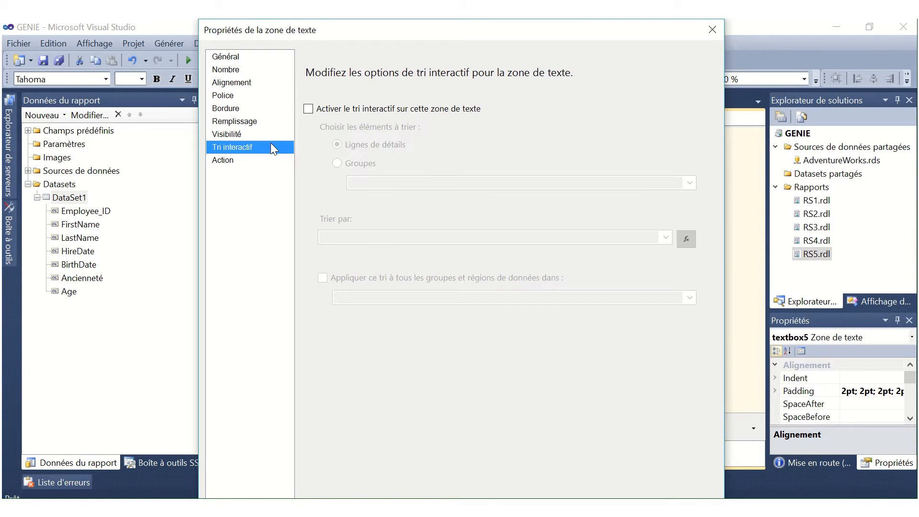
click(357, 110)
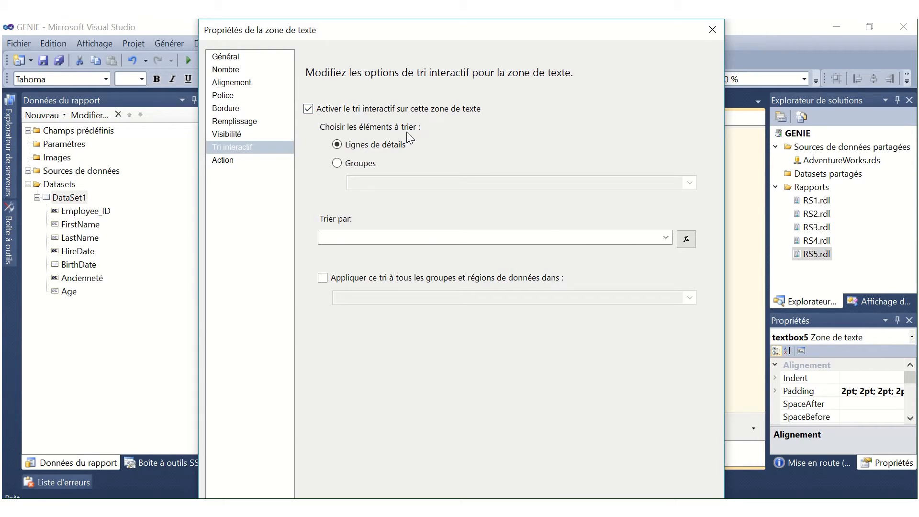
click(665, 237)
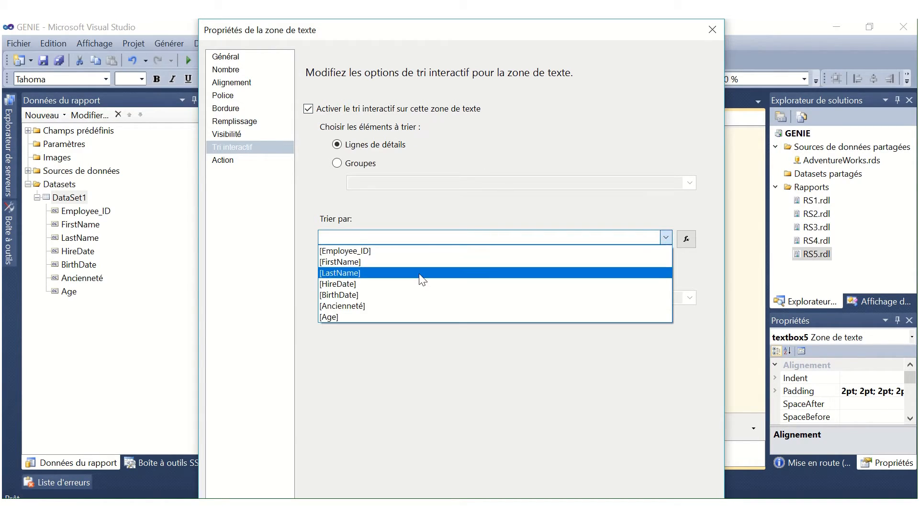
click(389, 305)
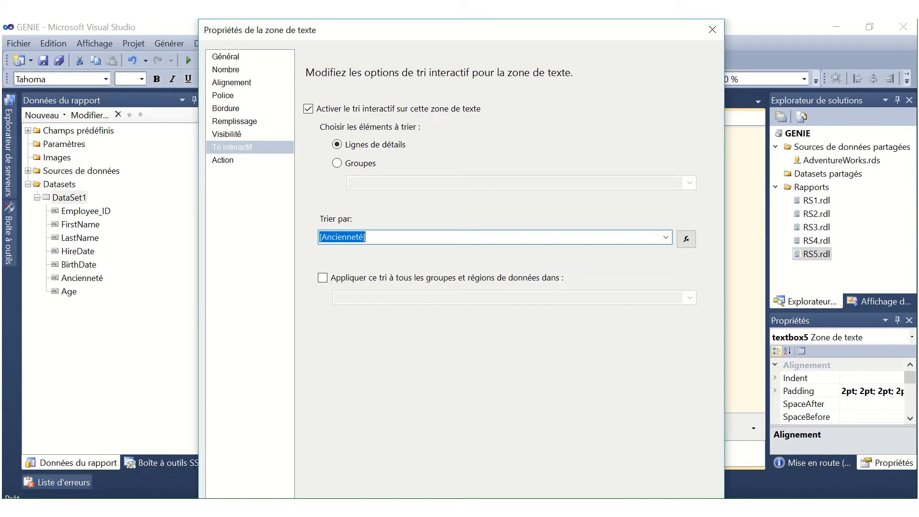
click(617, 508)
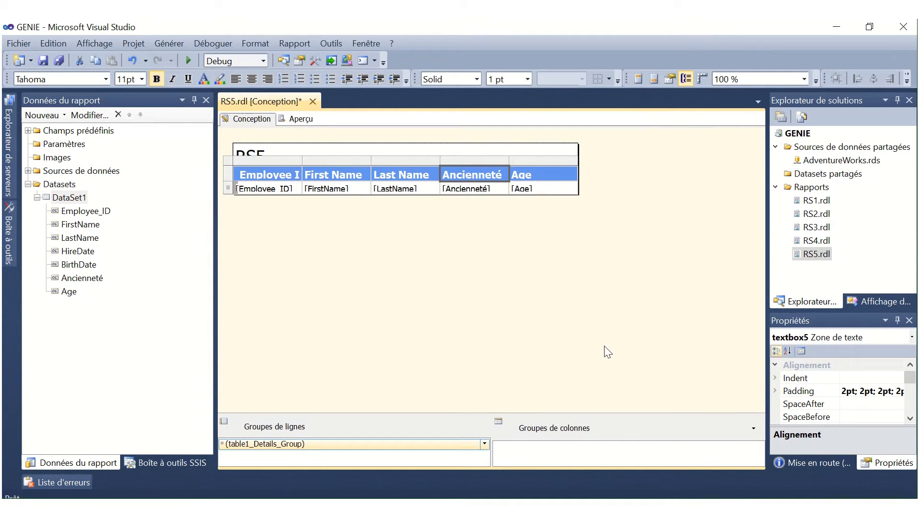
Step: Preview the RS5 report and sort its rows by Ancienneté in ascending, then descending order
click(295, 119)
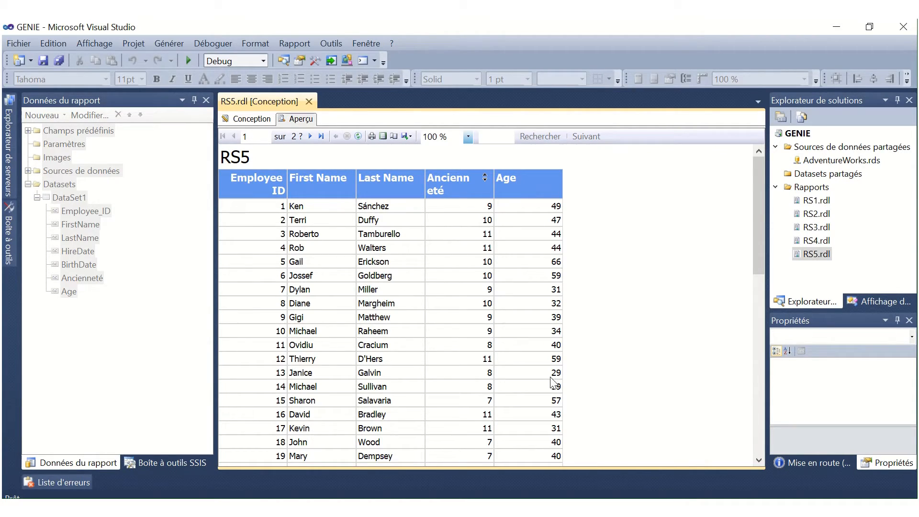
click(485, 179)
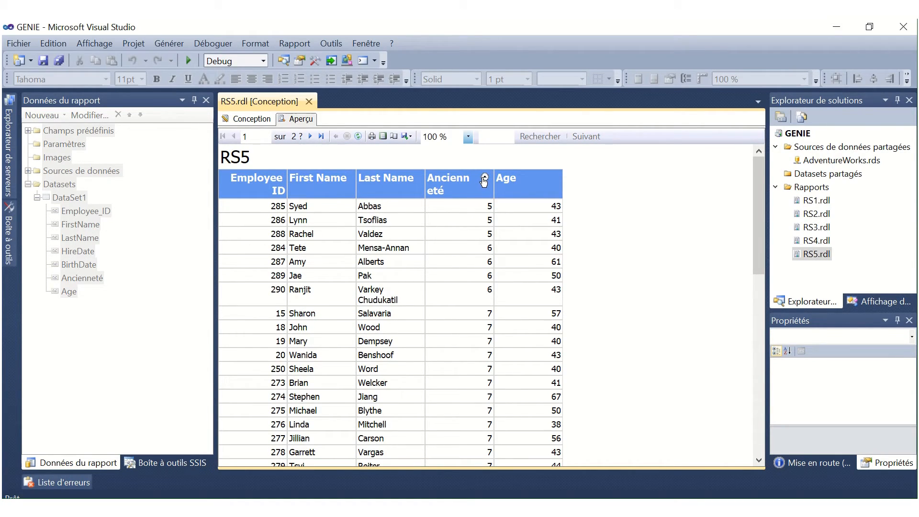
click(484, 178)
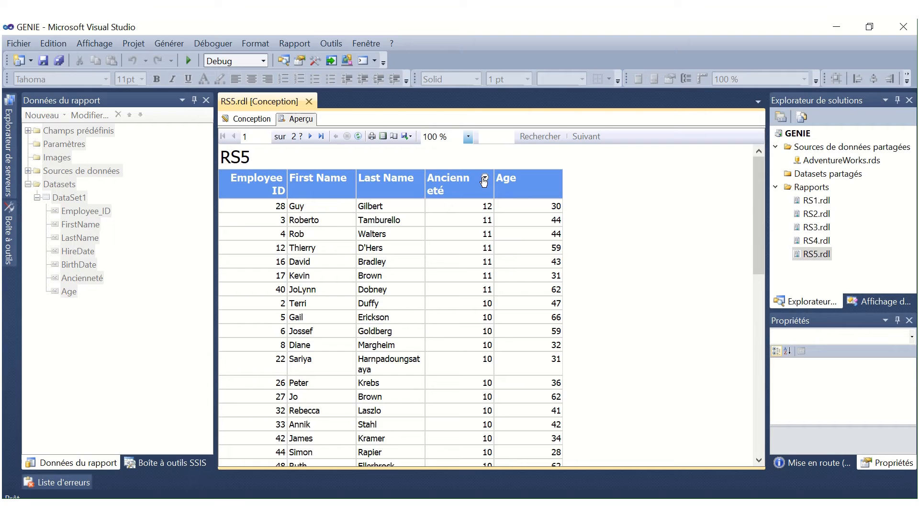